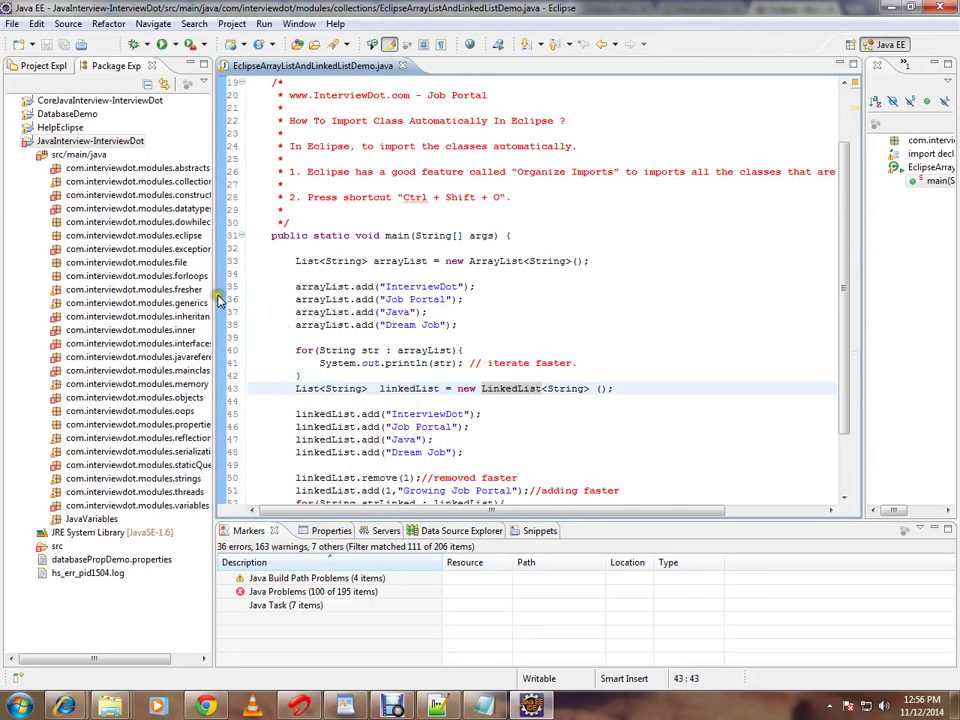
- Drag the Package Explorer sash wider, then back so the explorer ends narrower than before
left_click_drag(214, 295, 243, 295)
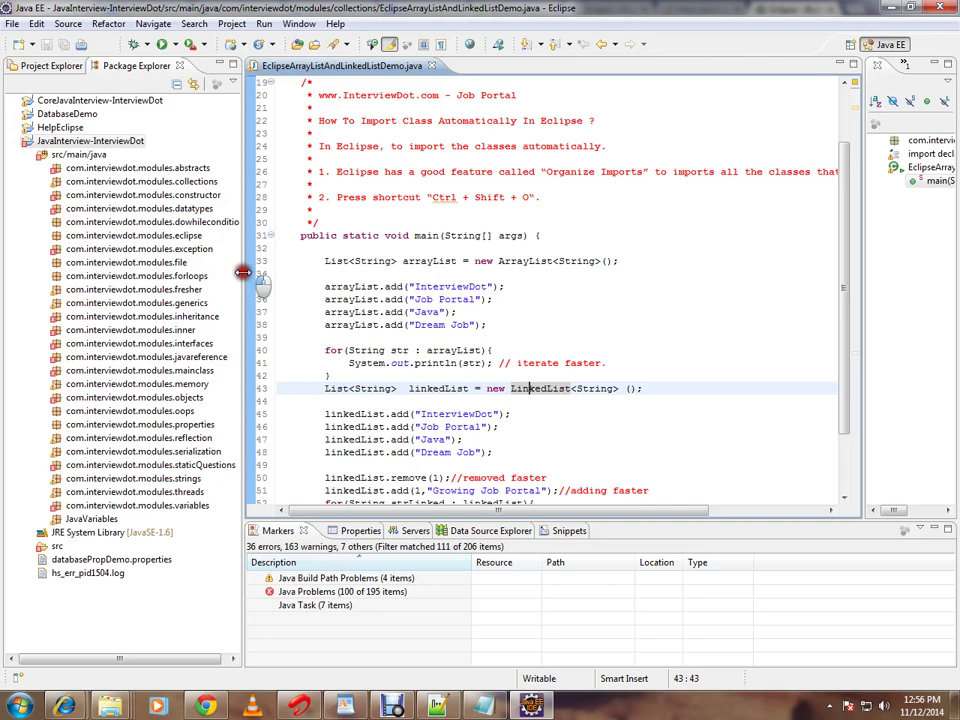
left_click_drag(250, 278, 195, 278)
- Uncheck Project > Build Automatically, then reselect the JavaInterview-InterviewDot project
right_click(123, 145)
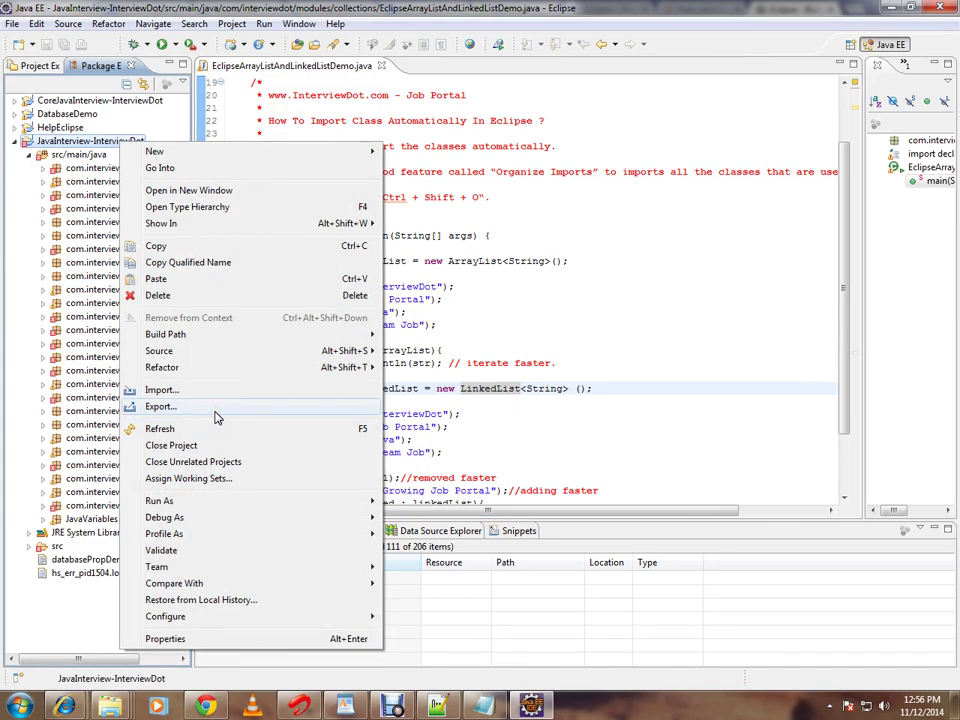
left_click(232, 23)
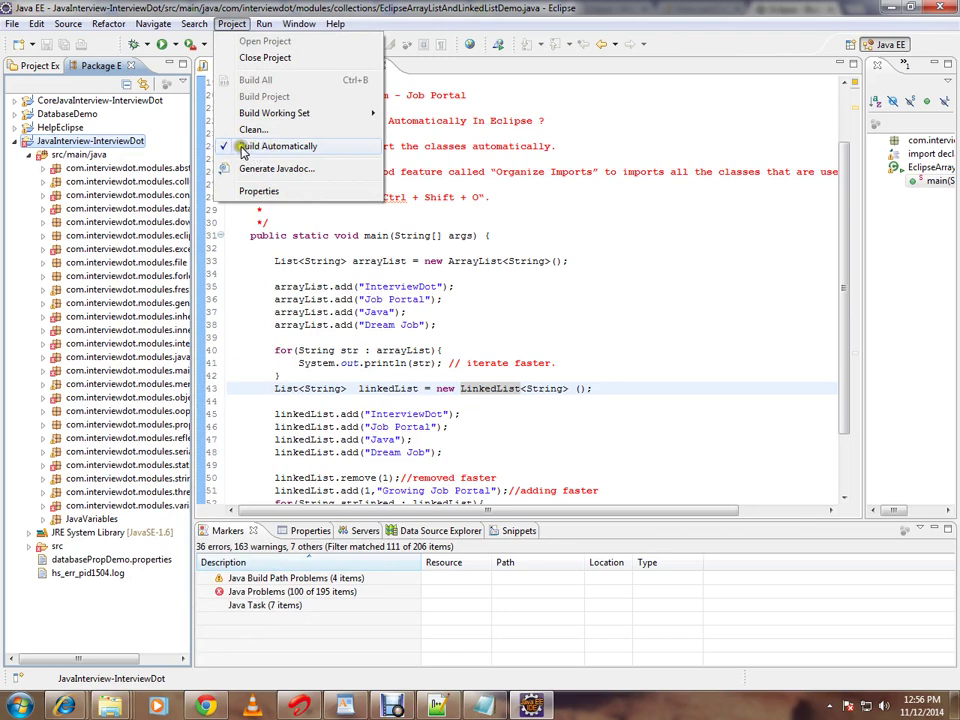
left_click(240, 152)
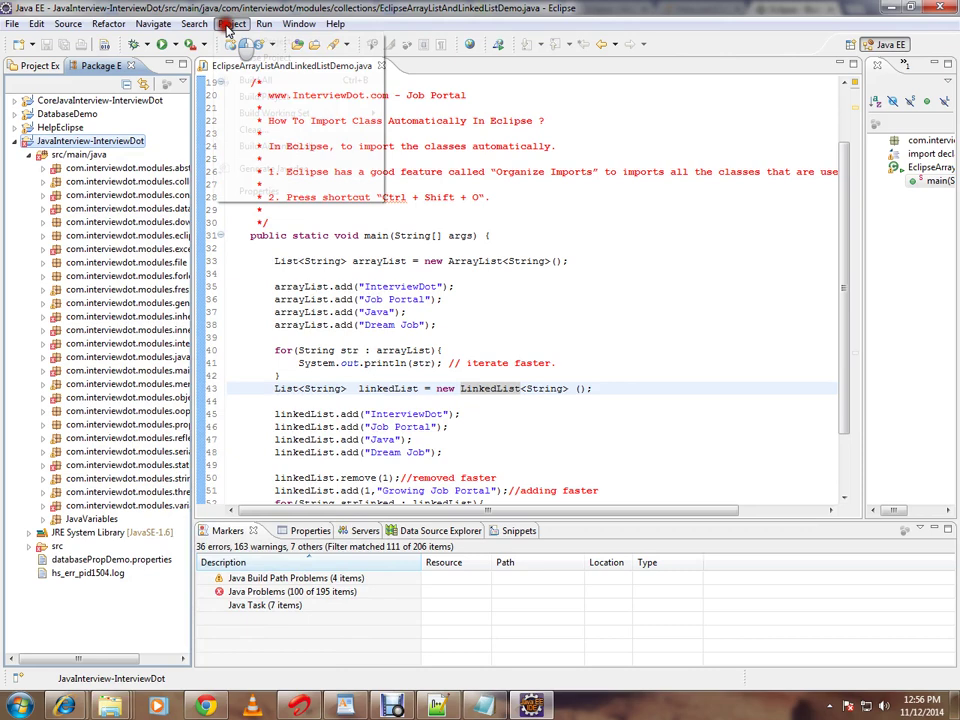
left_click(231, 24)
left_click(244, 152)
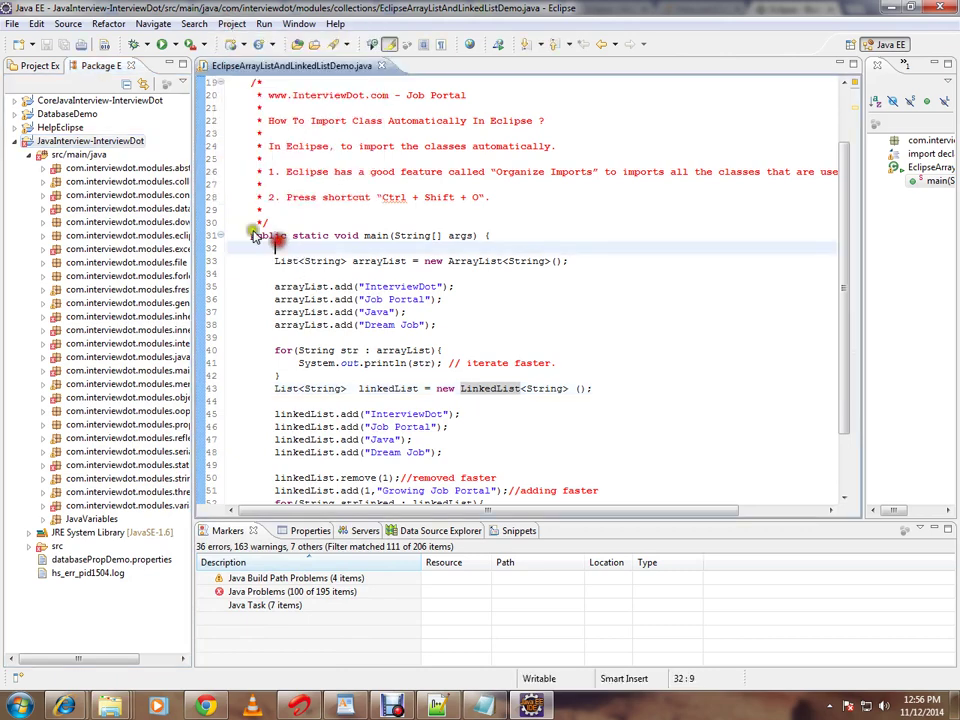
left_click(95, 141)
- Run Build Project on JavaInterview-InterviewDot from its Package Explorer context menu
right_click(125, 145)
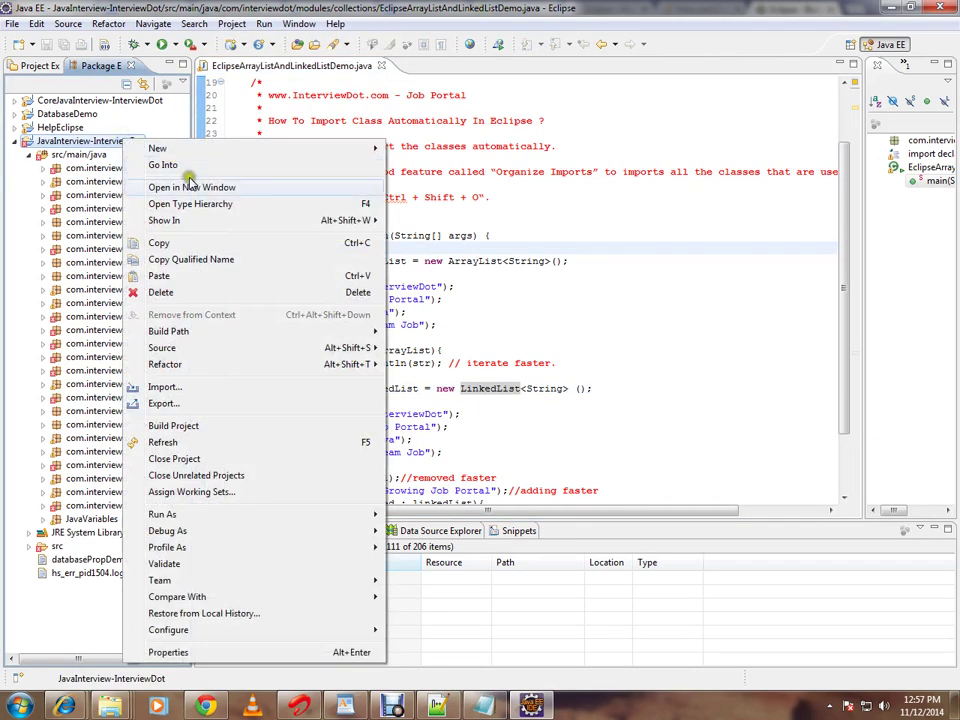
left_click(173, 426)
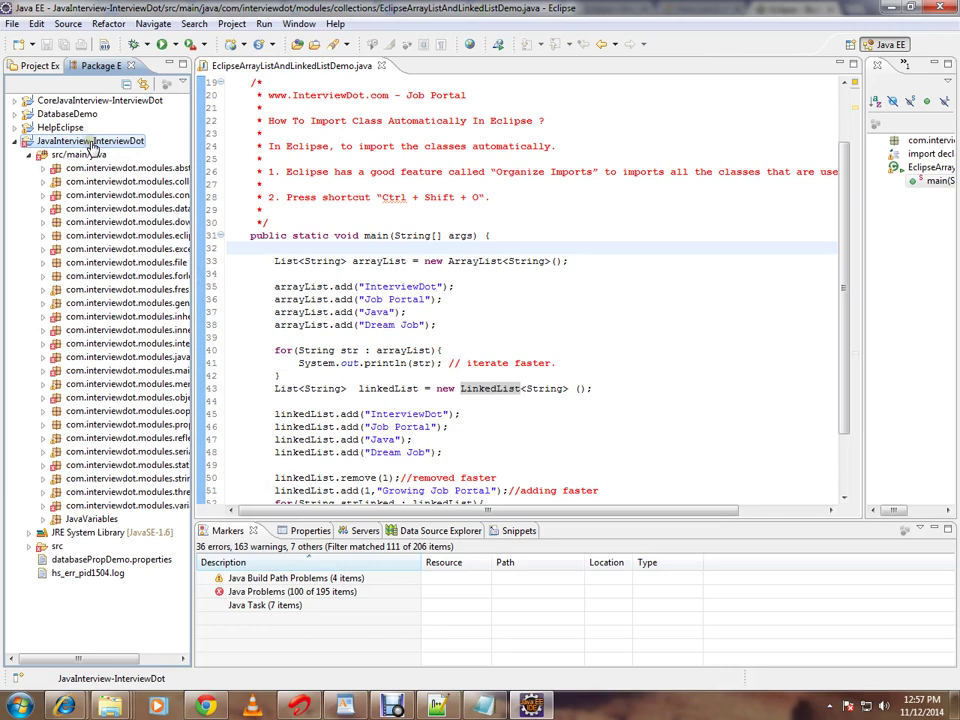
- Reselect JavaInterview-InterviewDot and point at Build Project in its context menu again
left_click(97, 141)
right_click(97, 145)
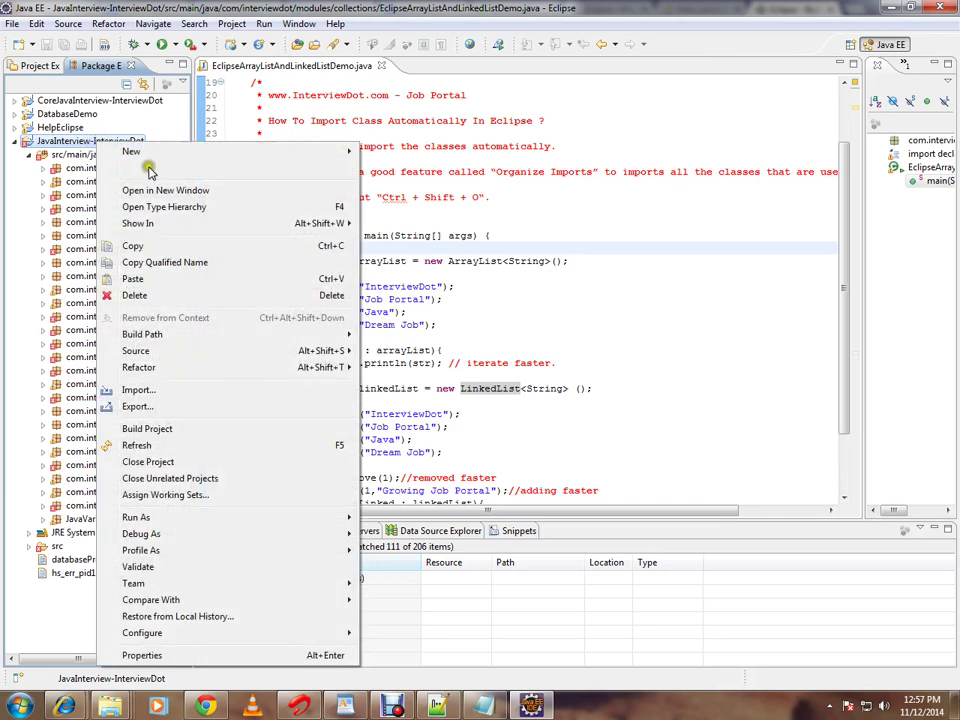
left_click(145, 430)
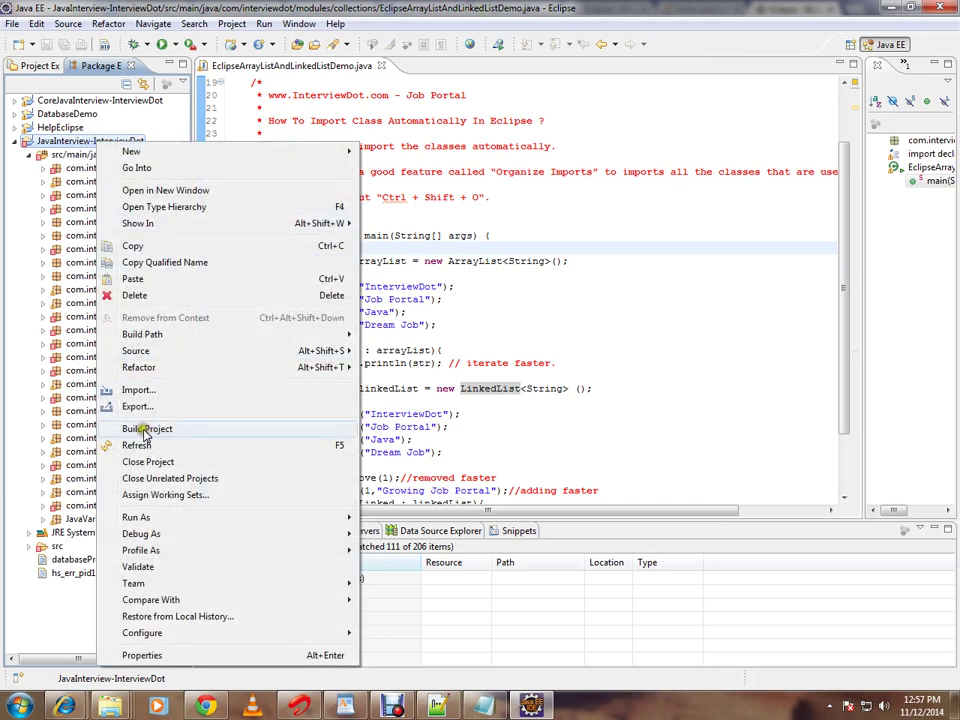